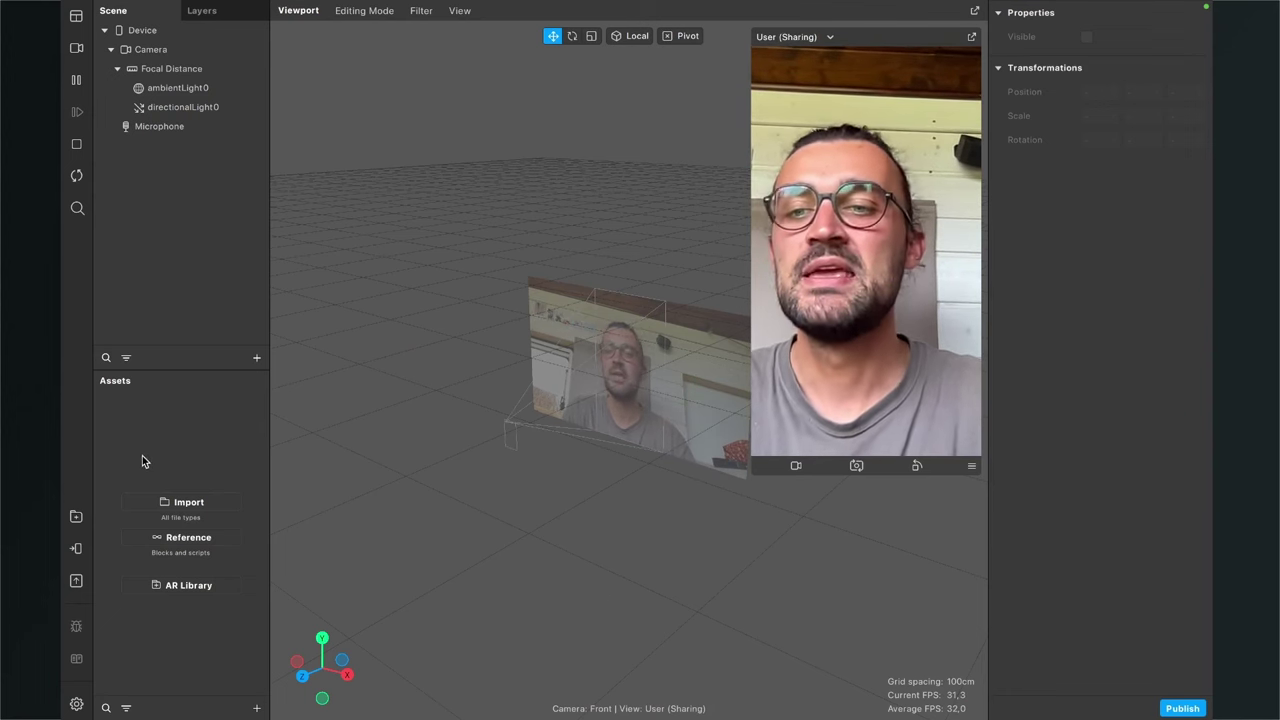
Import Picture.png from the Assets folder as a texture, keeping its name
{"action": "left_click", "coordinate": [171, 502]}
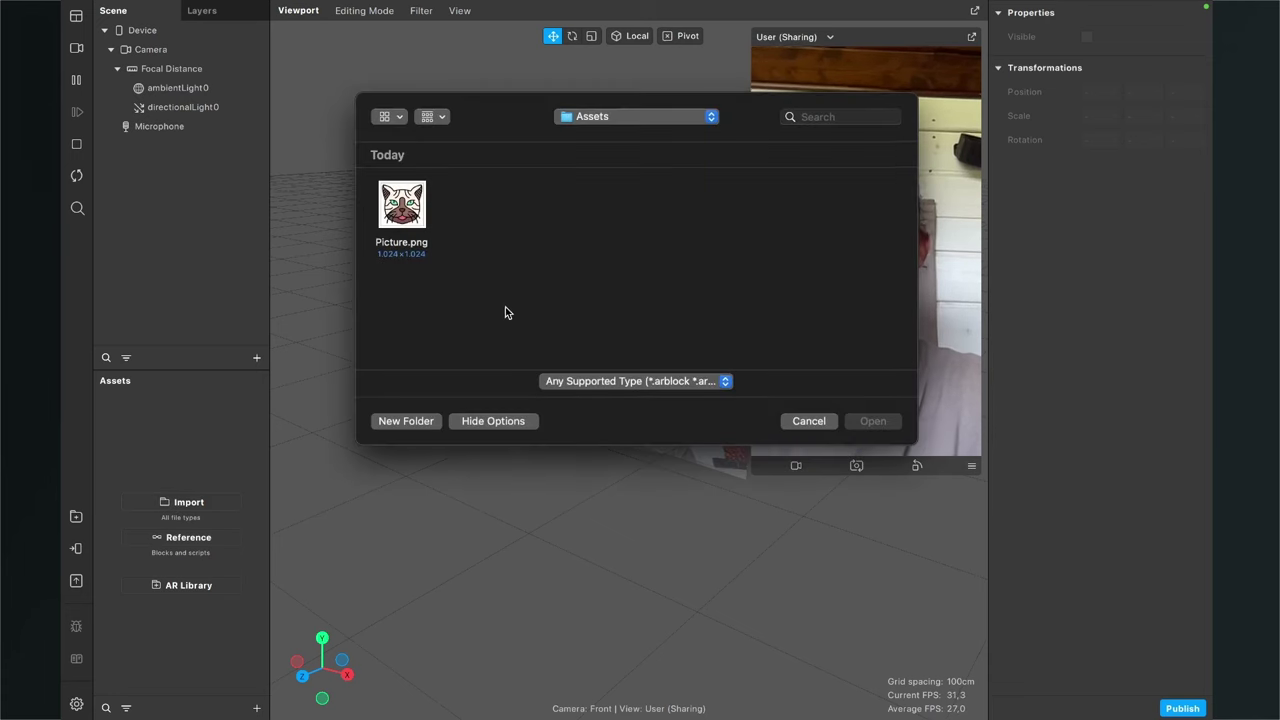
{"action": "left_click", "coordinate": [413, 217]}
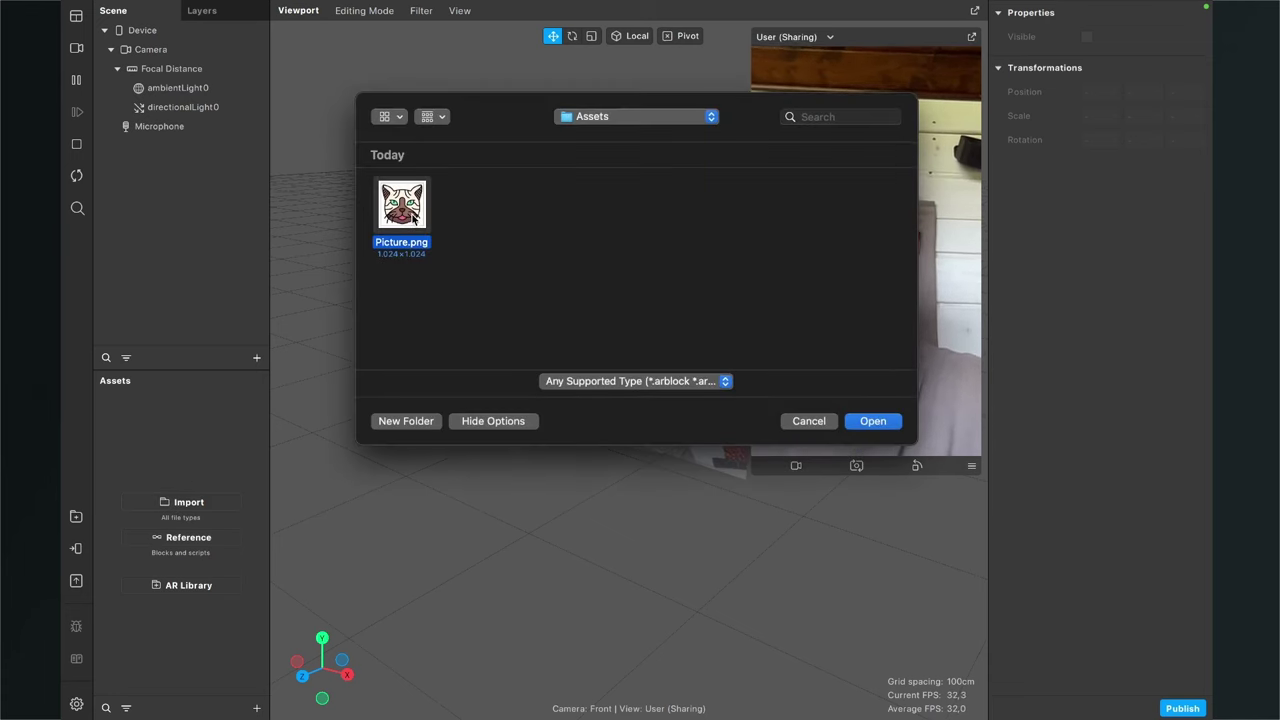
{"action": "left_click", "coordinate": [884, 422]}
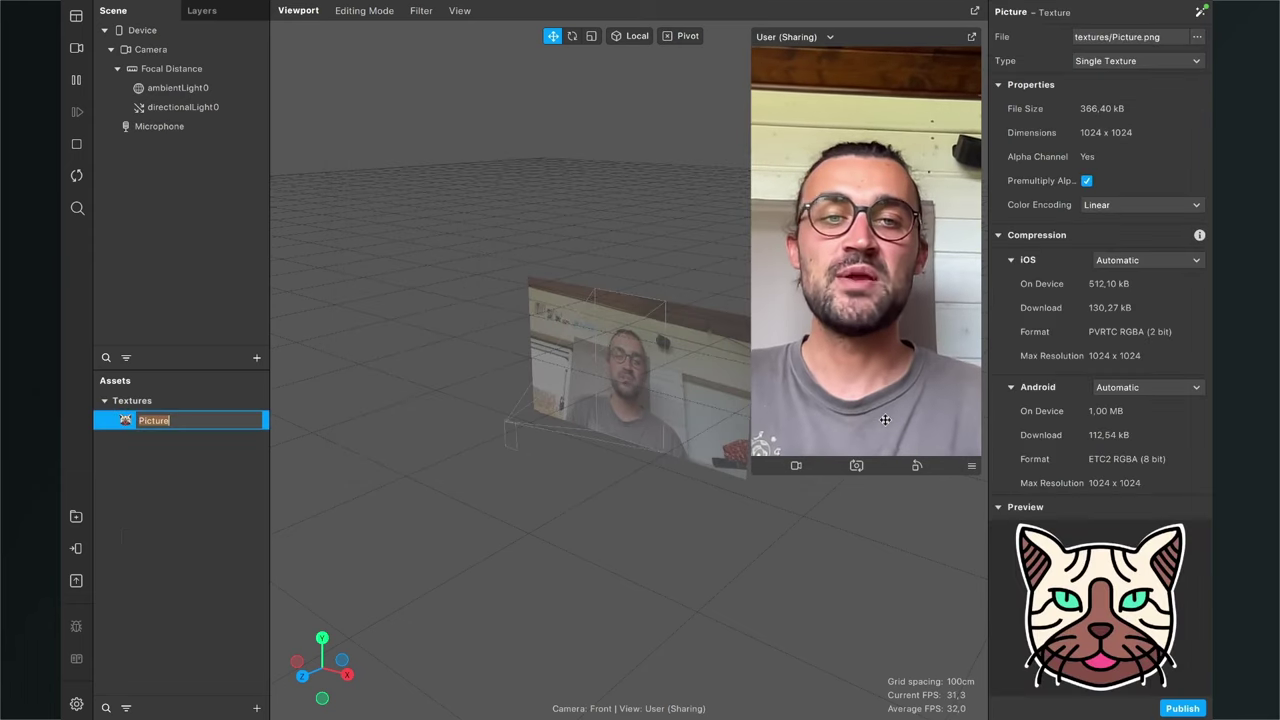
{"action": "left_click", "coordinate": [175, 521]}
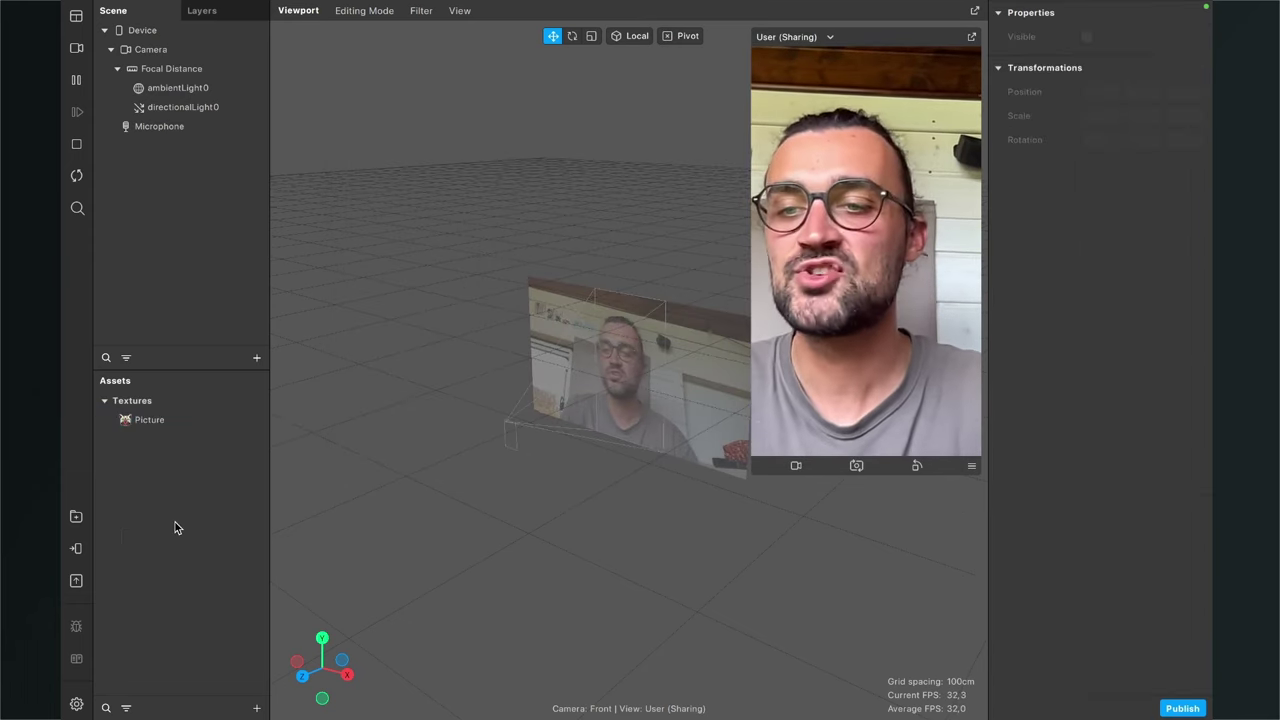
Set the Picture texture's compression to None for iOS, Android and Older Android
{"action": "left_click", "coordinate": [127, 424]}
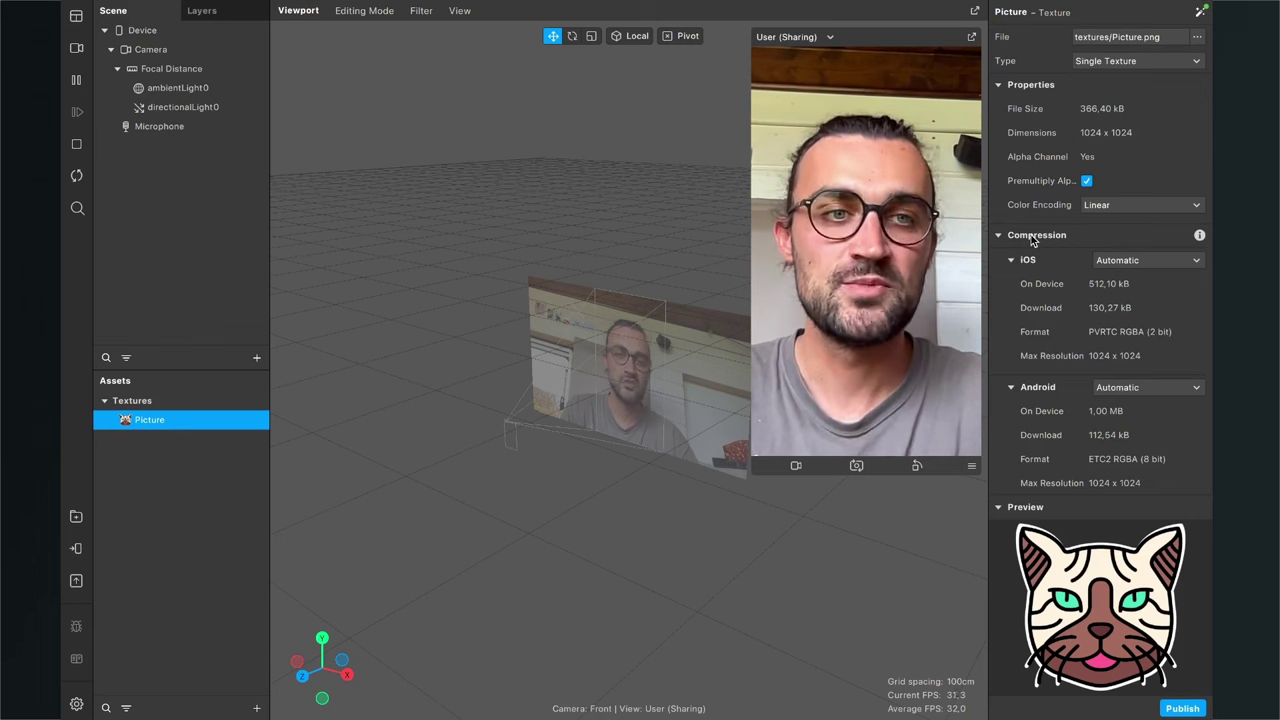
{"action": "left_click", "coordinate": [1110, 262]}
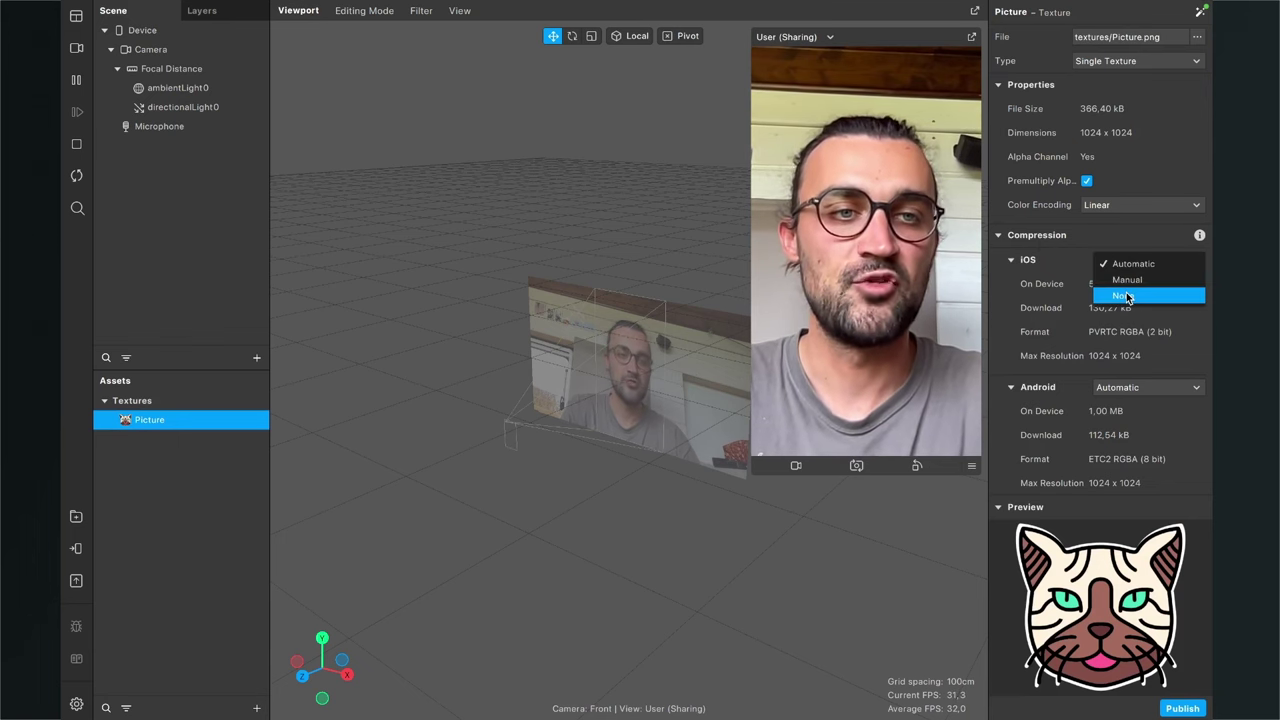
{"action": "left_click", "coordinate": [1127, 295]}
{"action": "left_click", "coordinate": [1120, 342]}
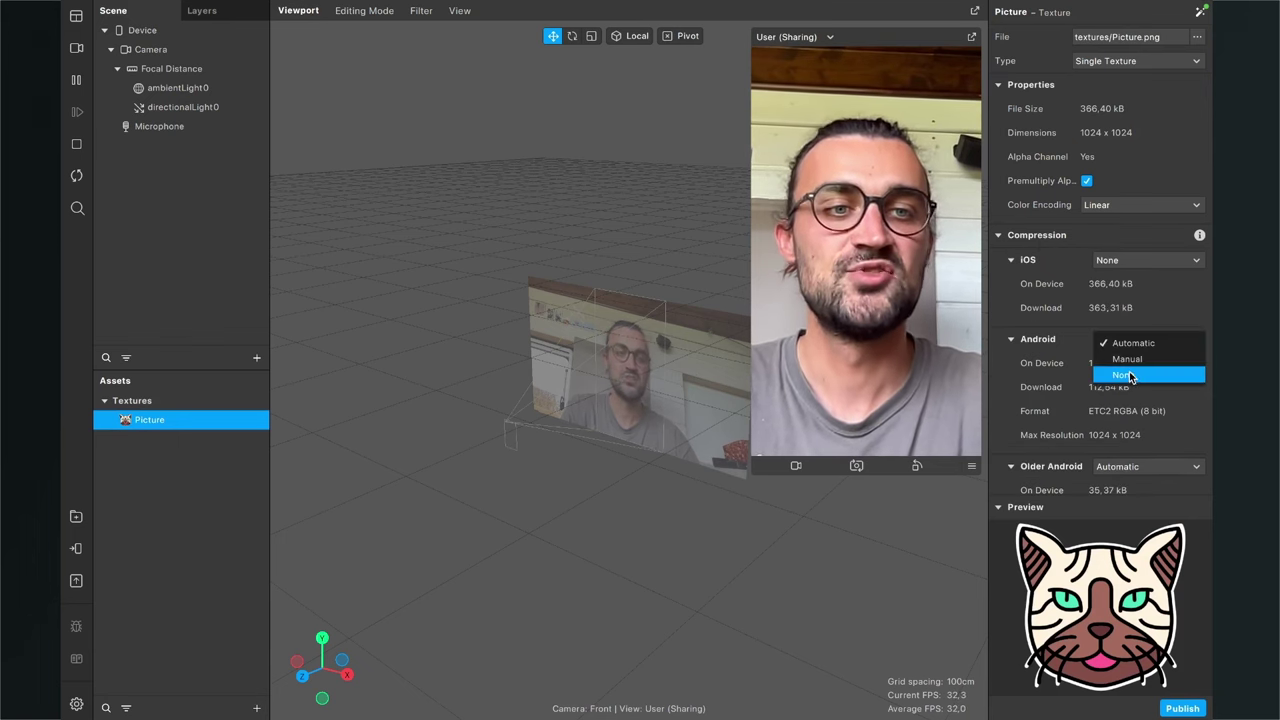
{"action": "left_click", "coordinate": [1130, 377]}
{"action": "left_click", "coordinate": [1121, 424]}
{"action": "left_click", "coordinate": [1127, 454]}
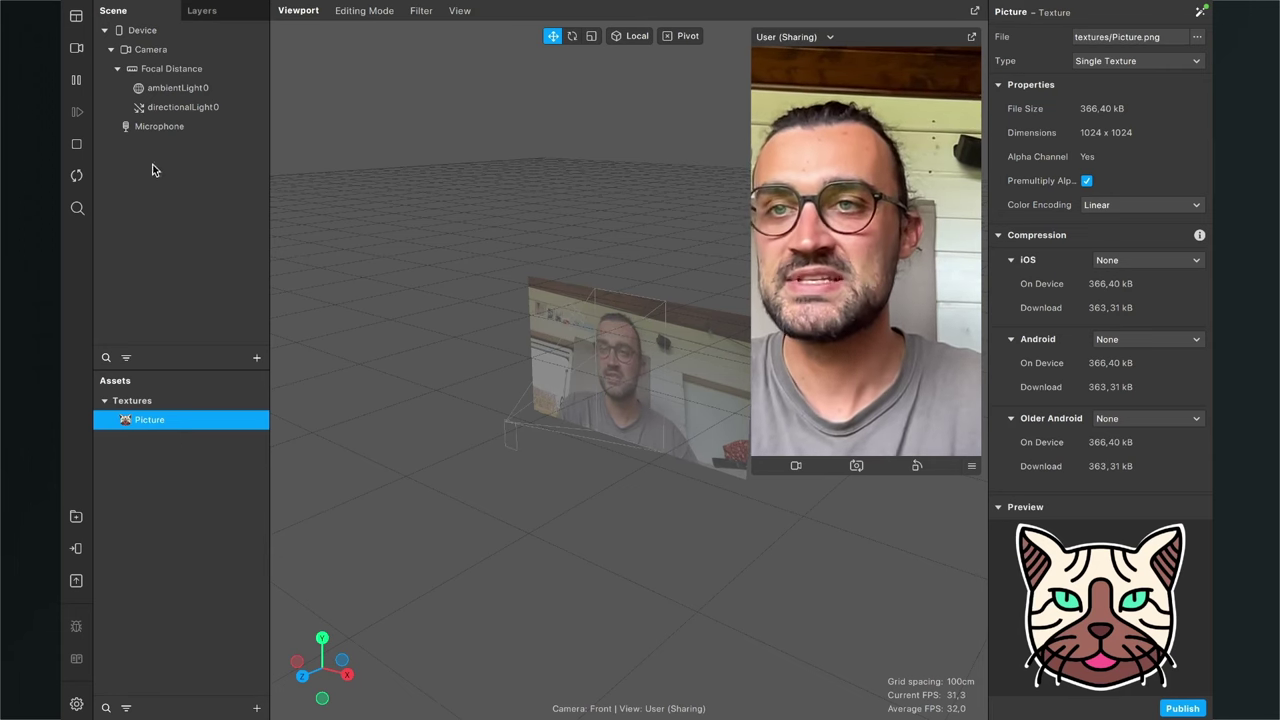
Insert a Face Tracker into the scene
{"action": "left_click", "coordinate": [255, 359]}
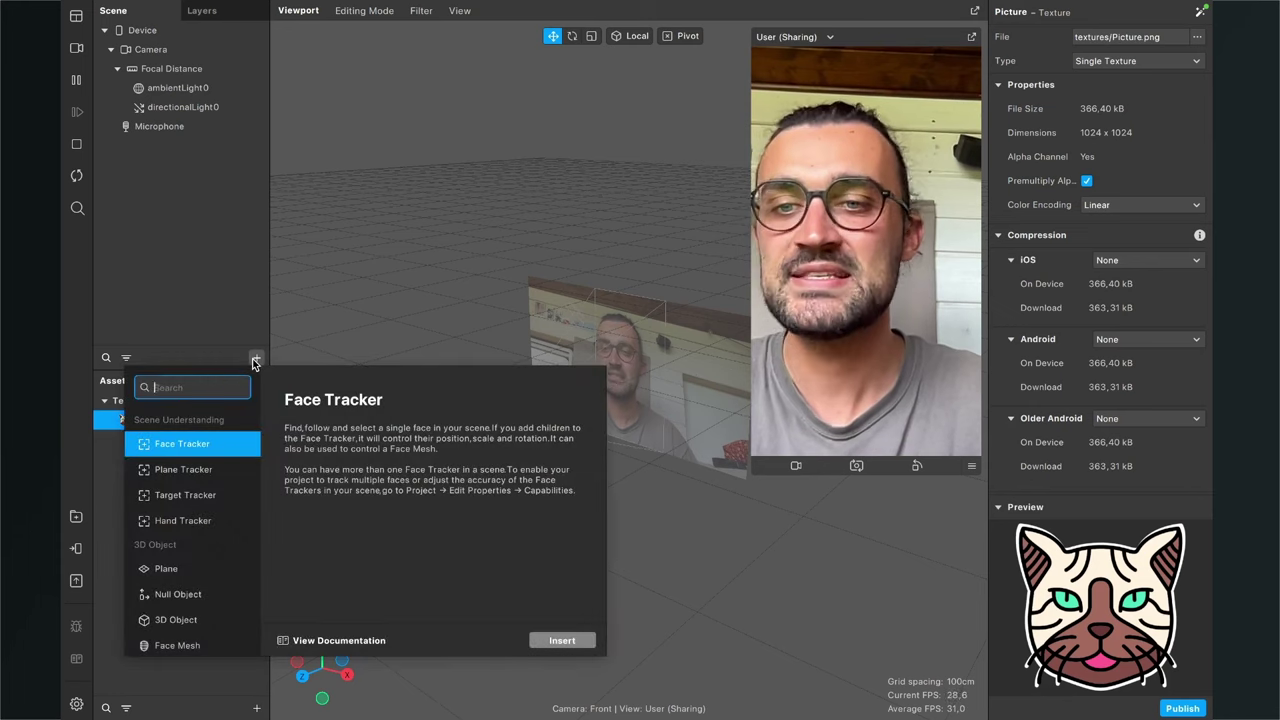
{"action": "left_click", "coordinate": [184, 449]}
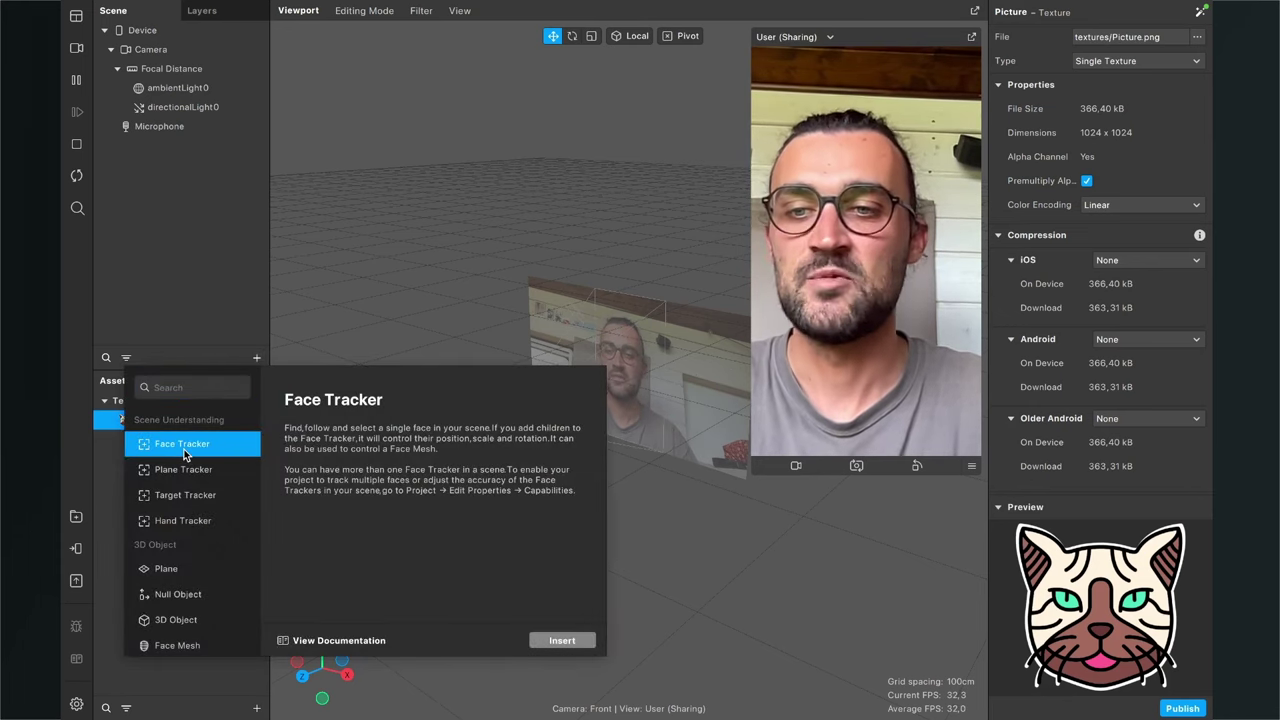
{"action": "left_click", "coordinate": [556, 641]}
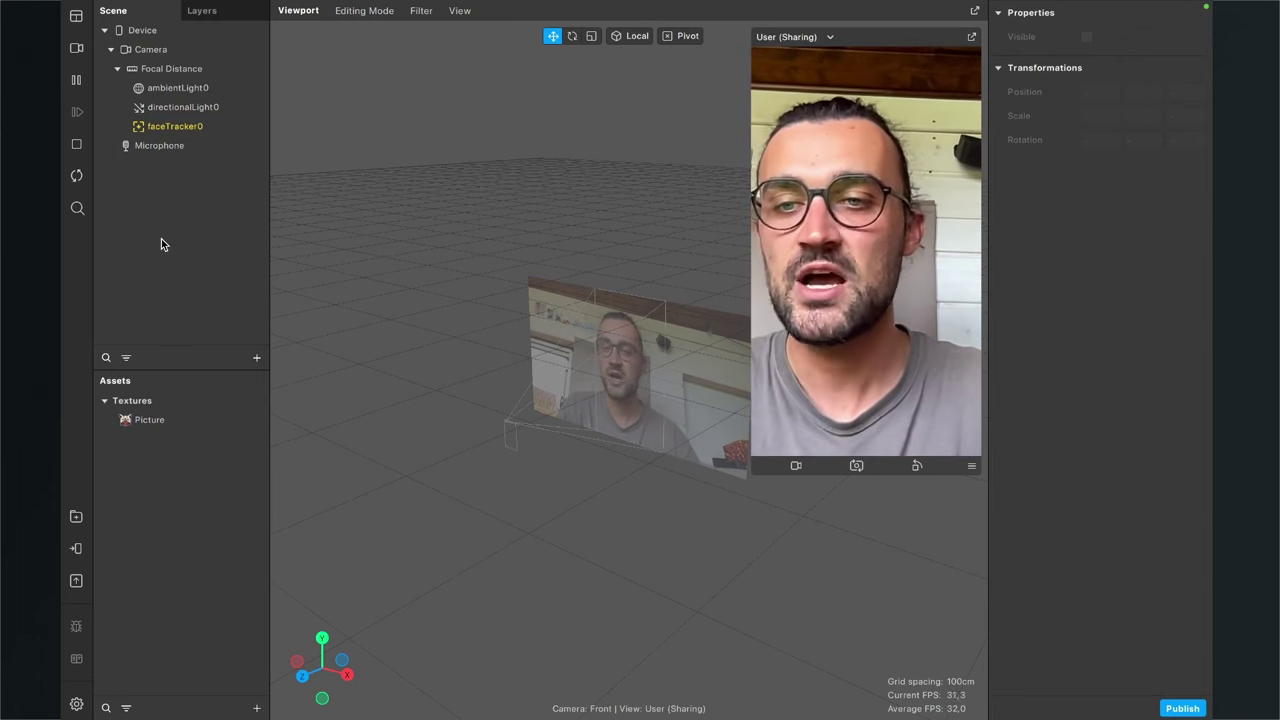
Add a plane to the scene and make it a child of the face tracker
{"action": "left_click", "coordinate": [256, 360]}
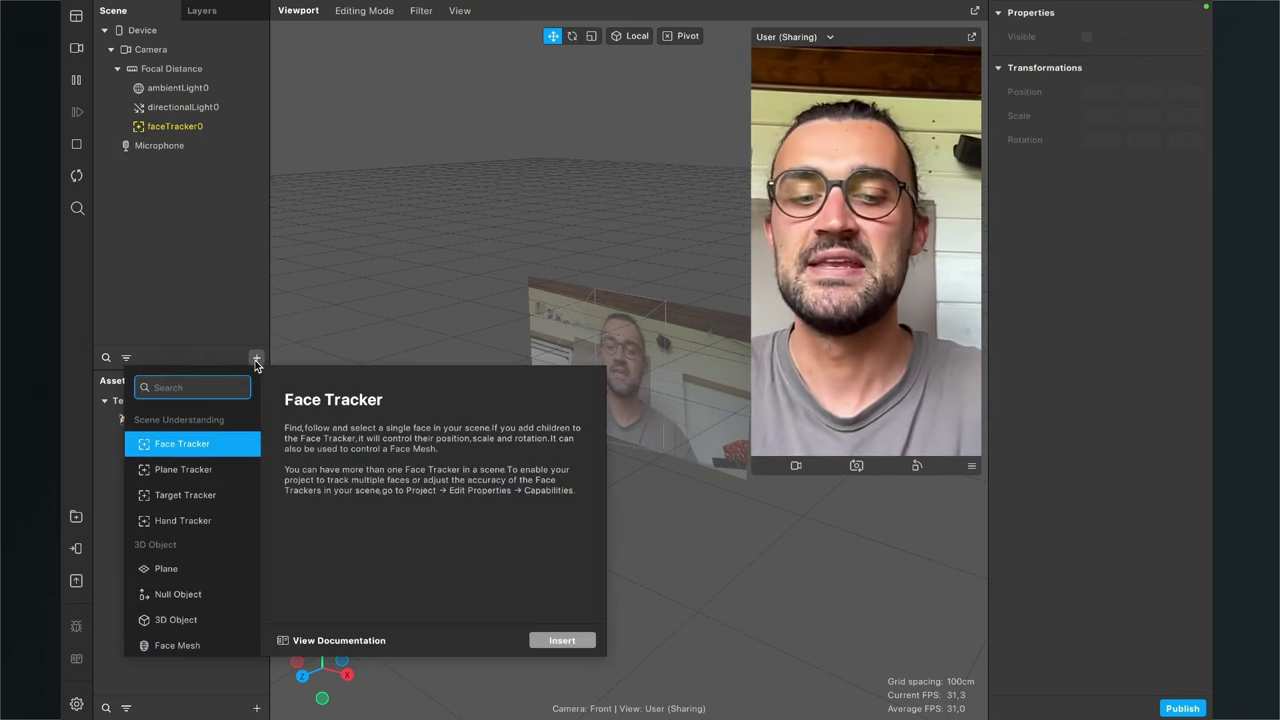
{"action": "type", "text": "pla"}
{"action": "key", "text": "Return"}
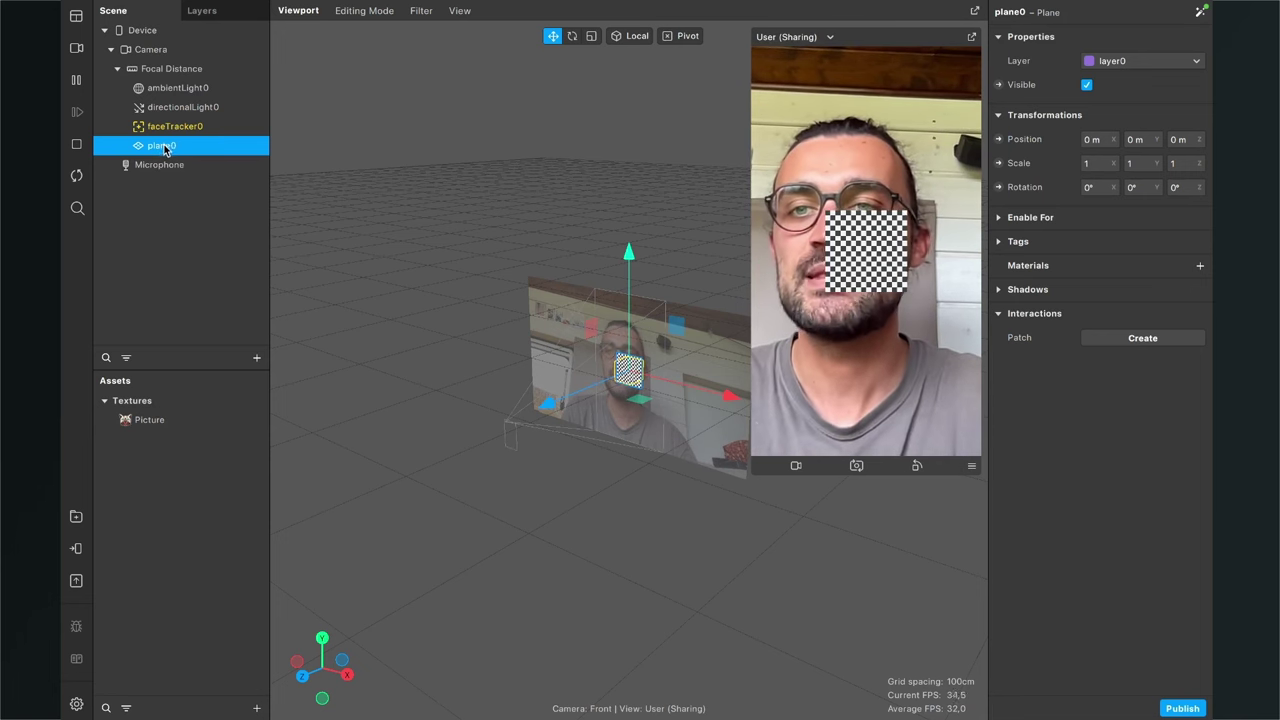
{"action": "left_click_drag", "start_coordinate": [166, 146], "coordinate": [178, 128]}
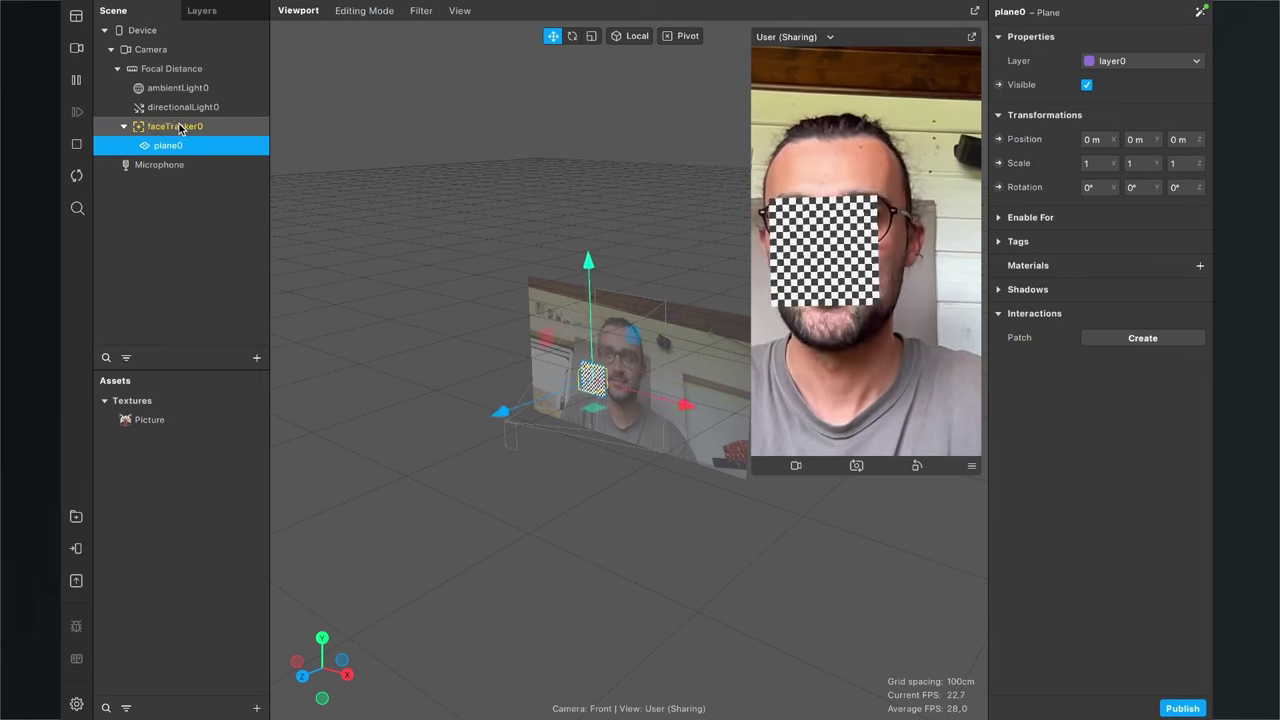
{"action": "left_click", "coordinate": [123, 127]}
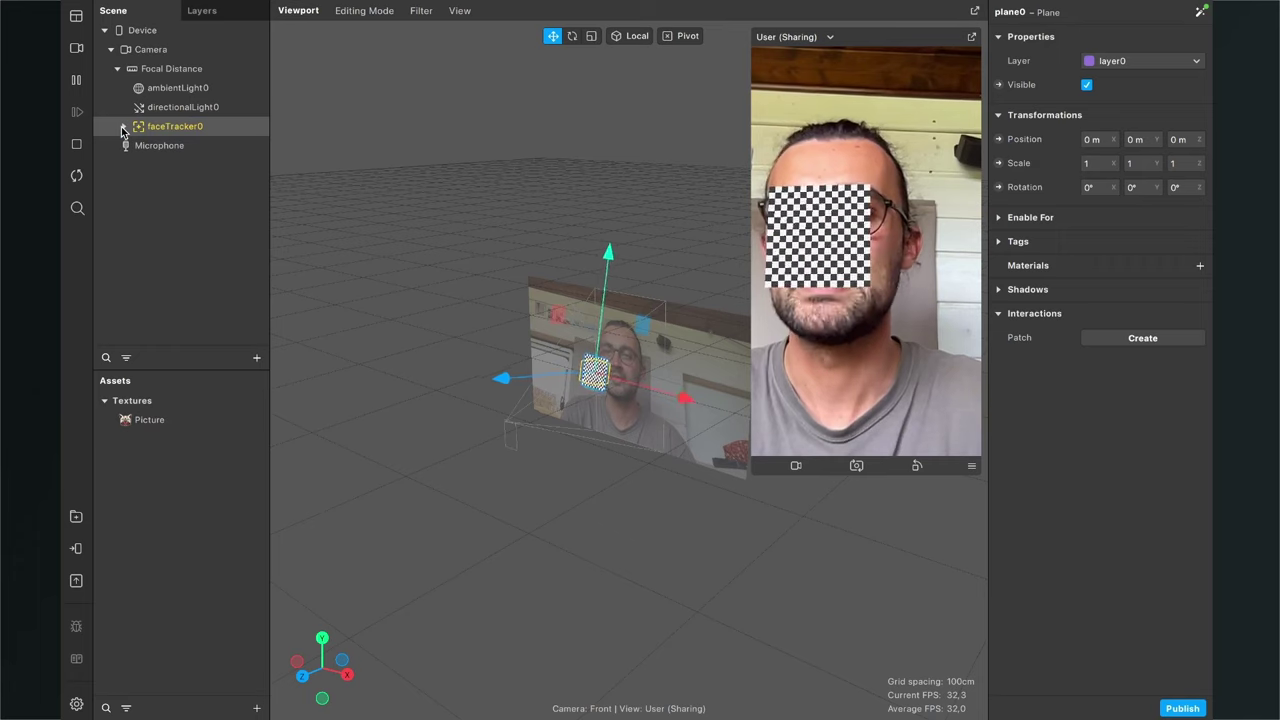
{"action": "left_click", "coordinate": [123, 127]}
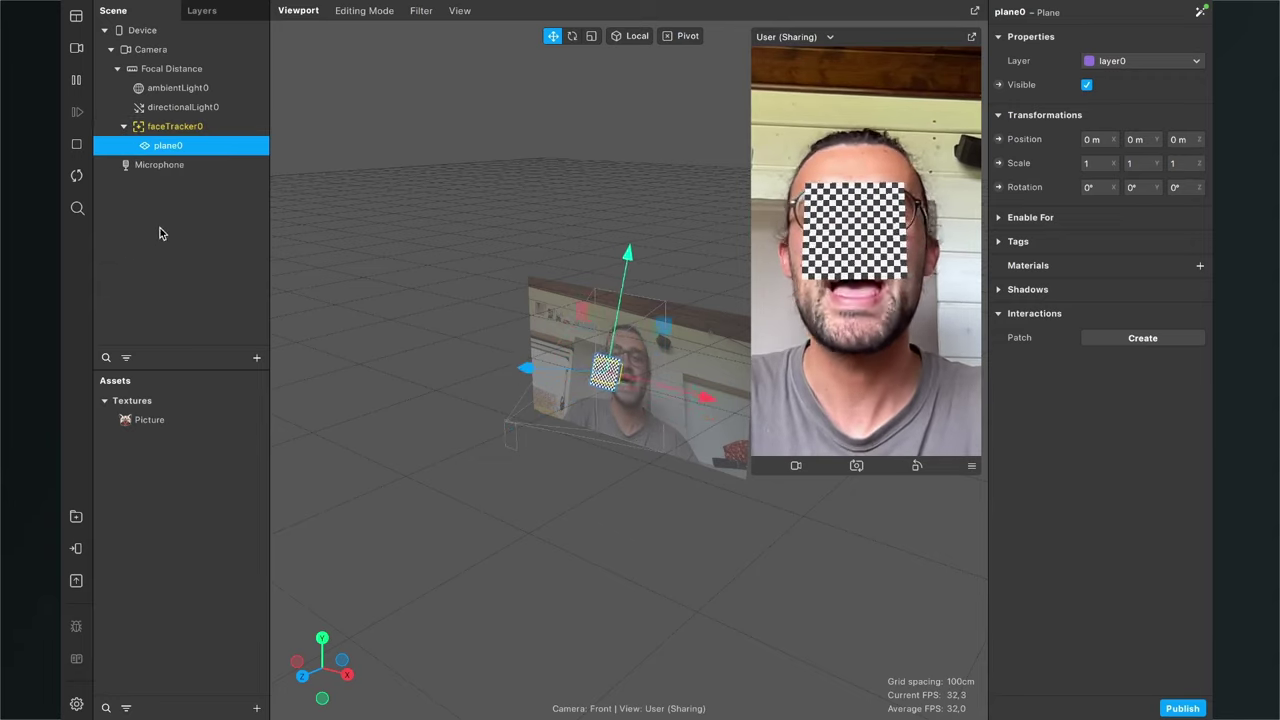
Create a new material in the assets and name it Picture
{"action": "left_click", "coordinate": [257, 708]}
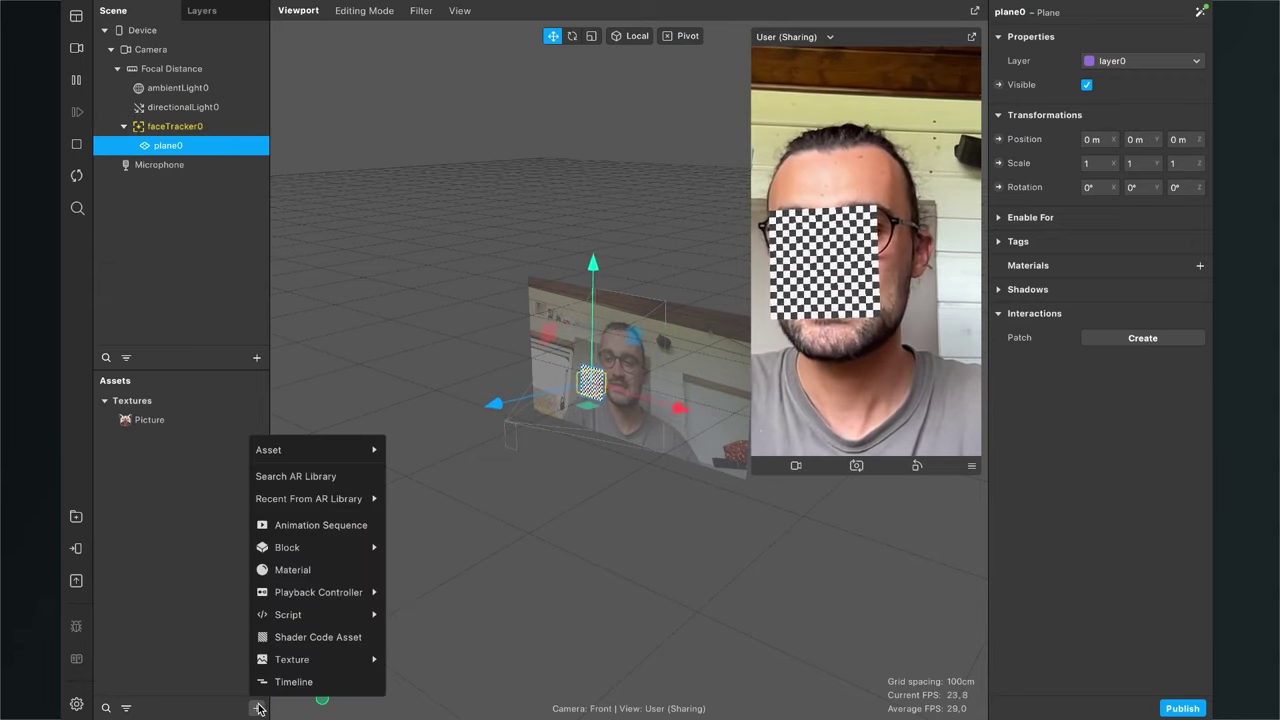
{"action": "left_click", "coordinate": [307, 570]}
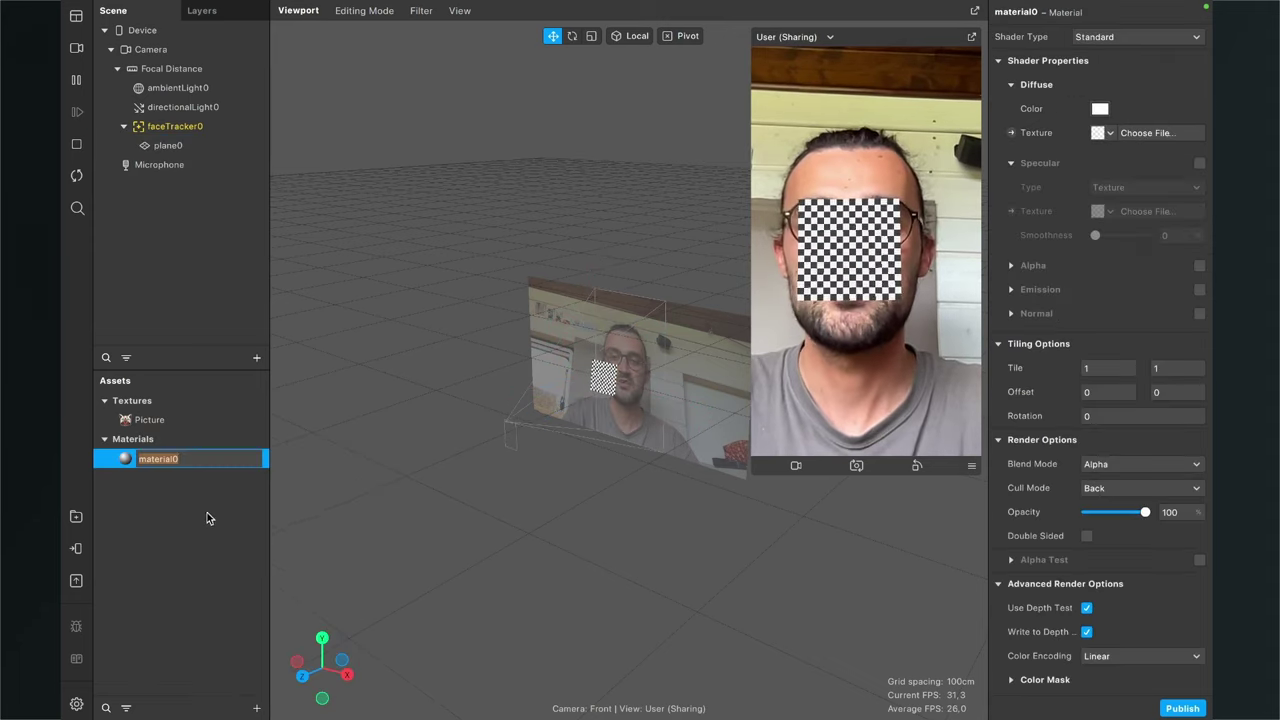
{"action": "type", "text": "P"}
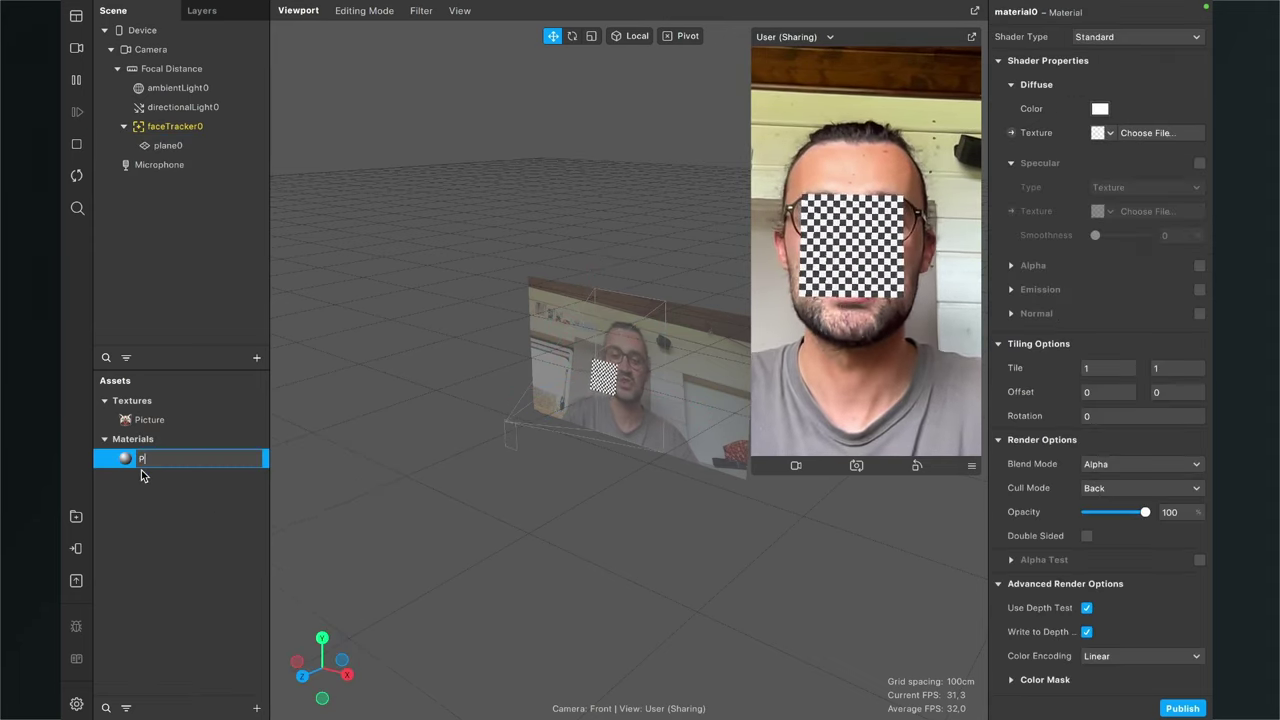
{"action": "type", "text": "icture"}
{"action": "key", "text": "Return"}
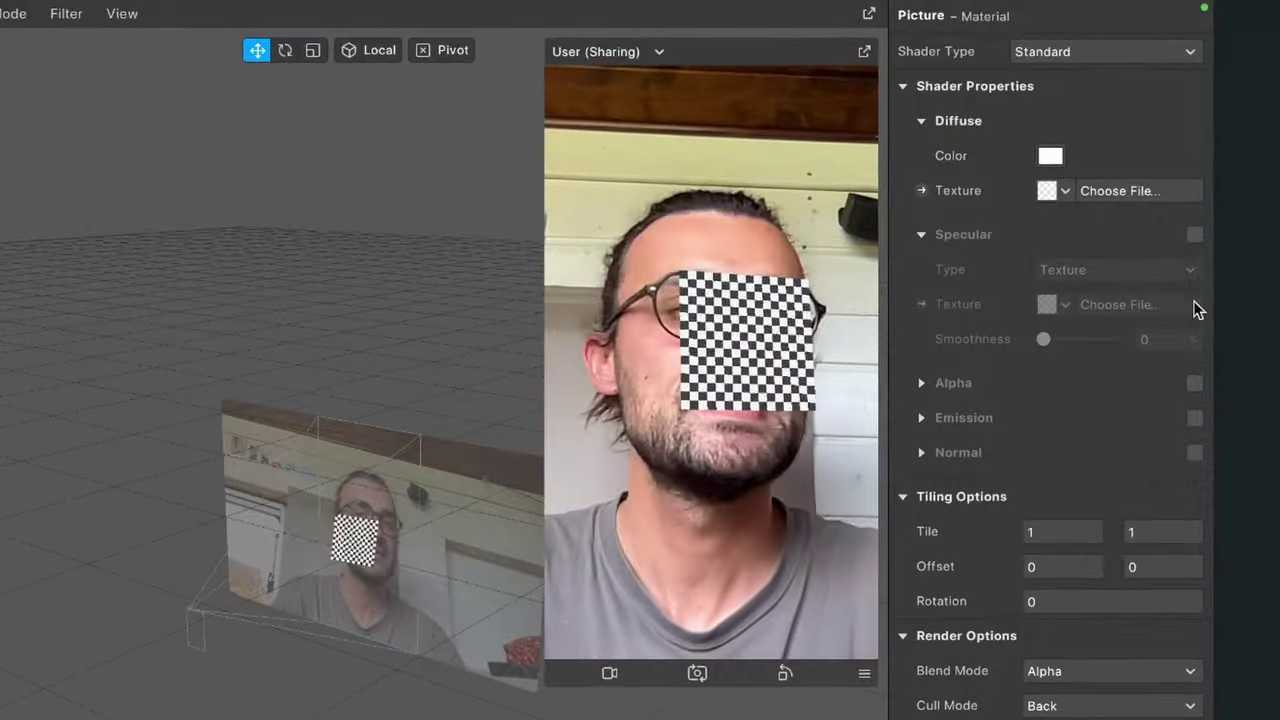
Set the Picture material's shader type to Flat and its diffuse texture to Picture
{"action": "left_click", "coordinate": [1062, 60]}
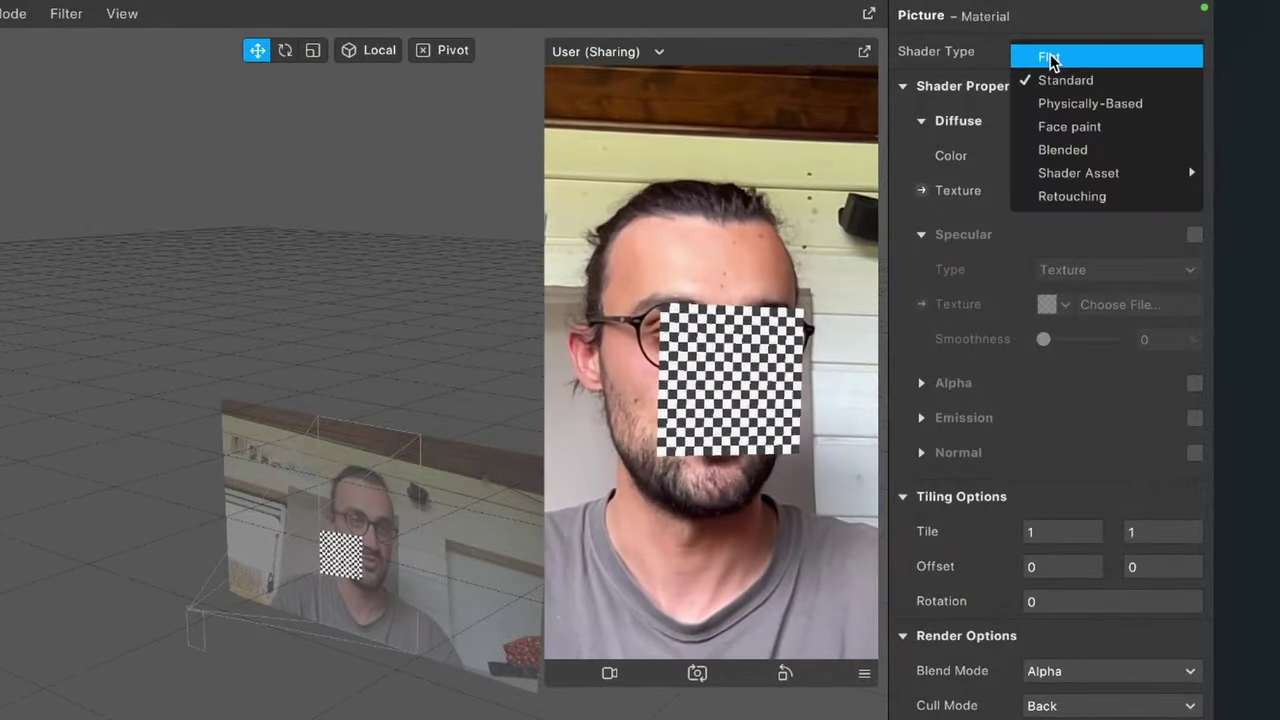
{"action": "left_click", "coordinate": [1050, 56]}
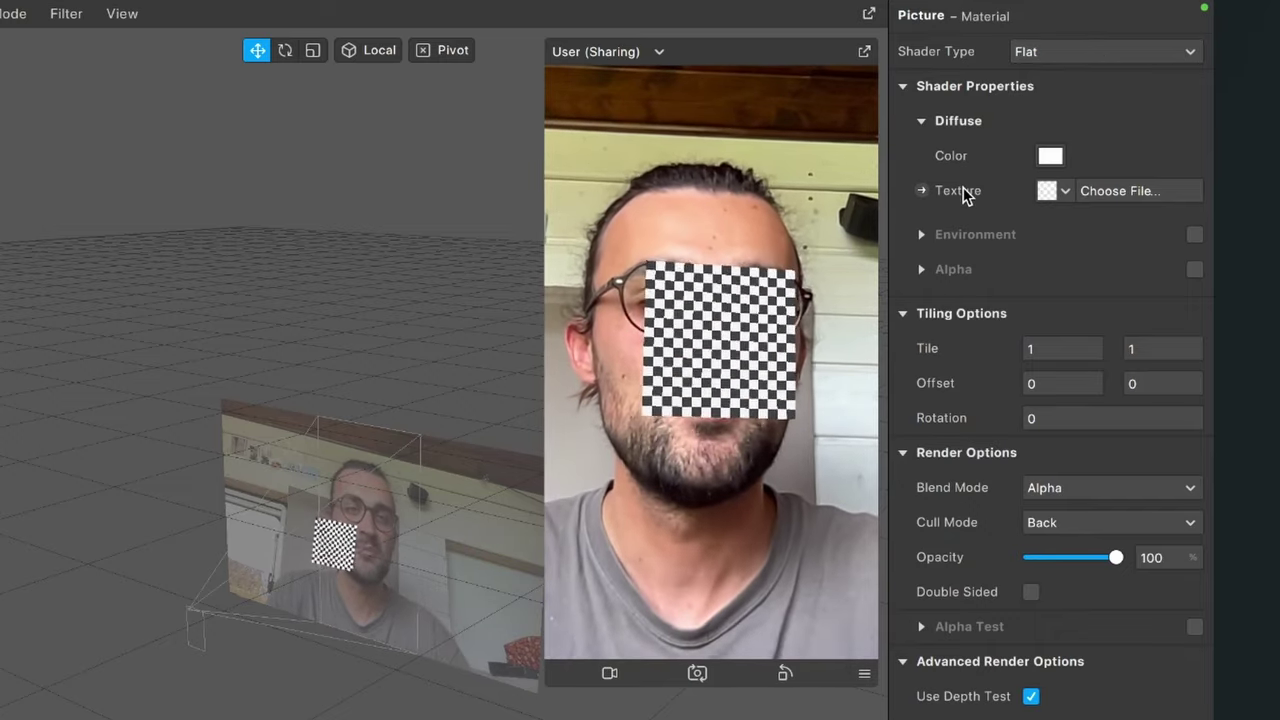
{"action": "left_click", "coordinate": [1065, 192]}
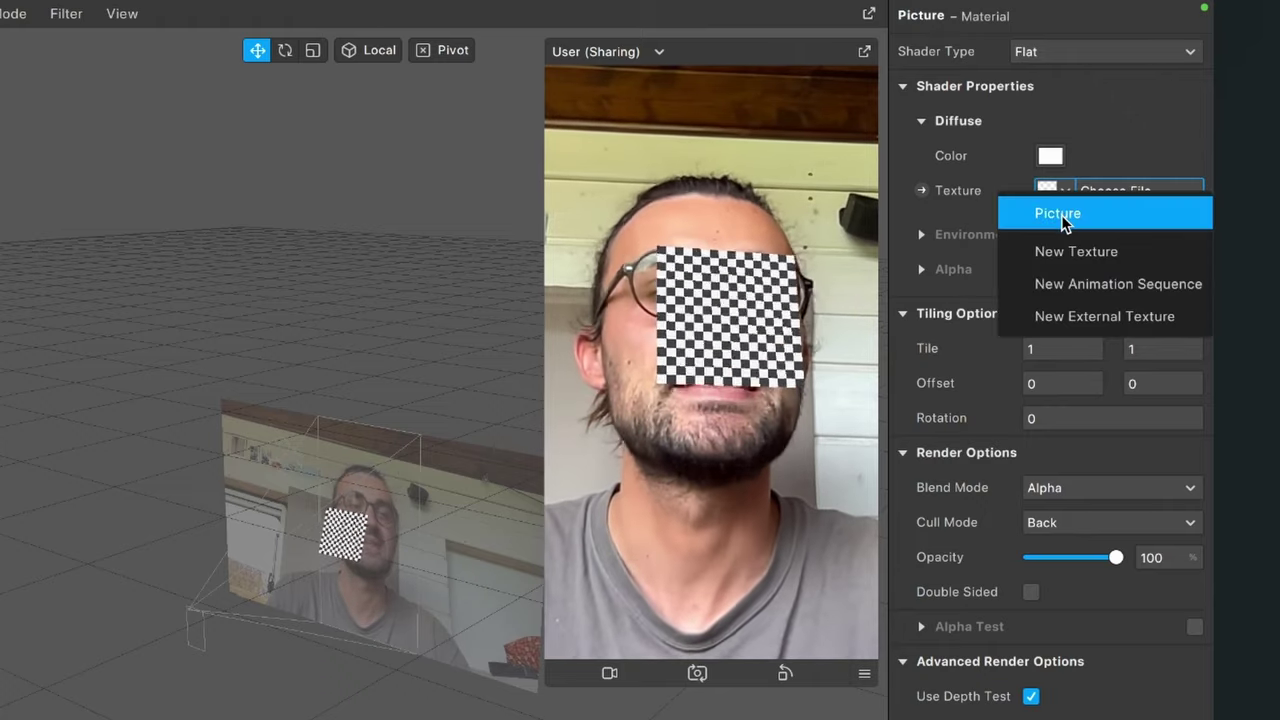
{"action": "left_click", "coordinate": [1058, 214]}
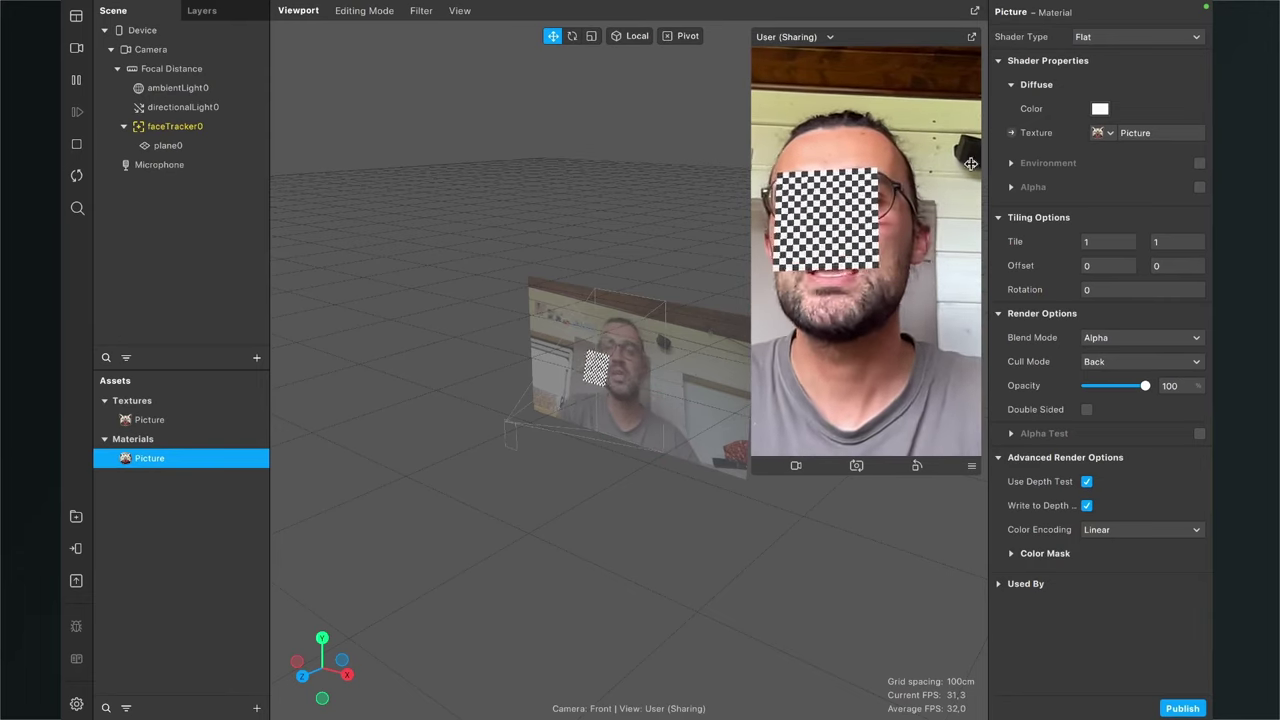
Assign the Picture material to the plane under the face tracker
{"action": "left_click", "coordinate": [169, 146]}
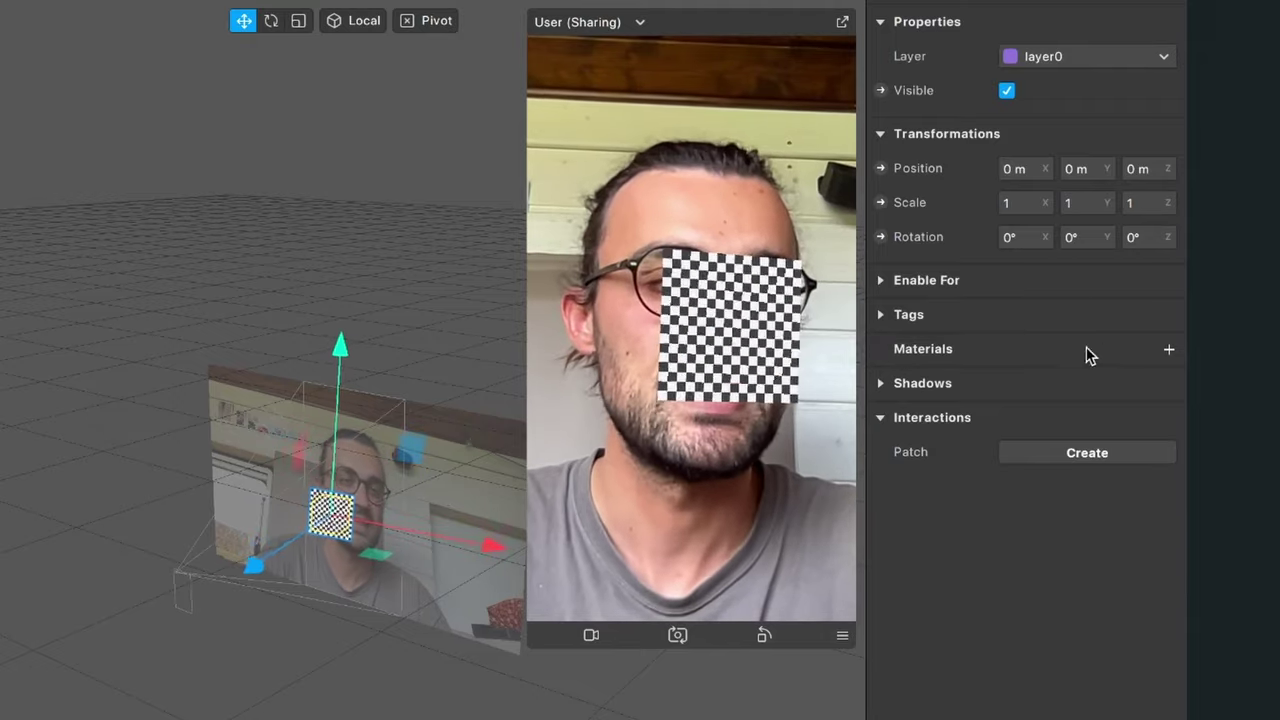
{"action": "left_click", "coordinate": [1166, 352]}
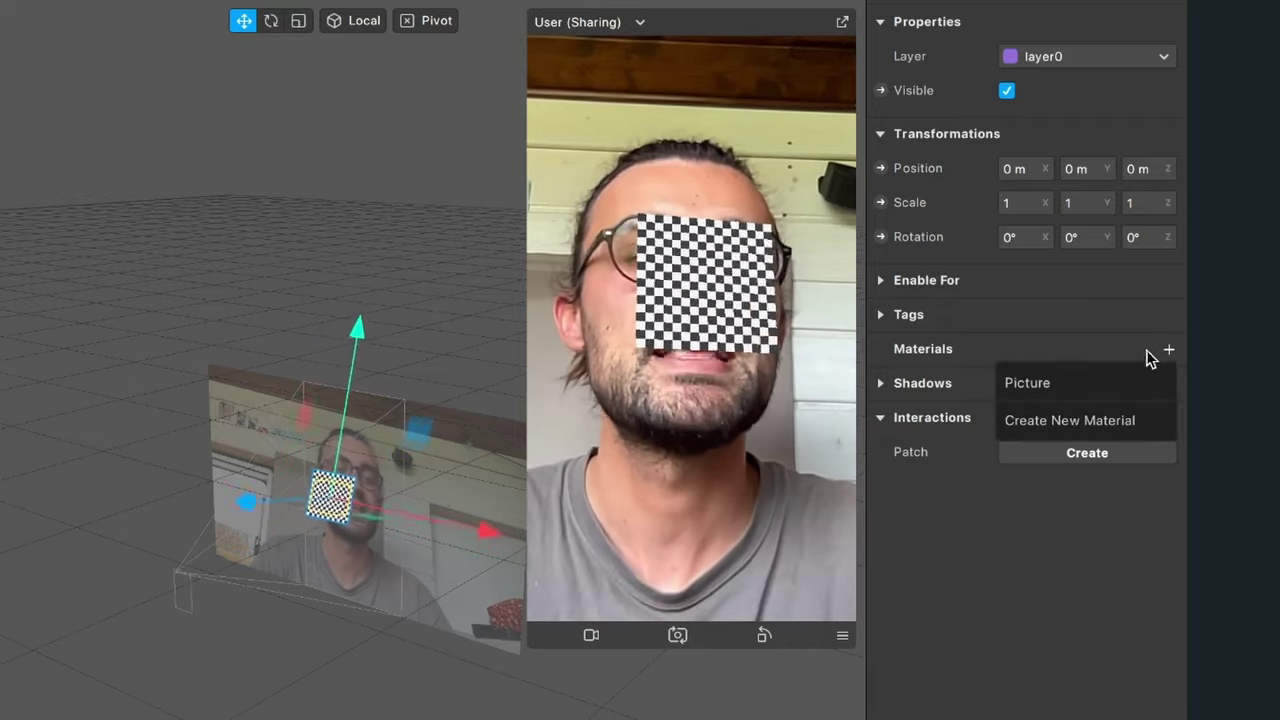
{"action": "left_click", "coordinate": [1083, 383]}
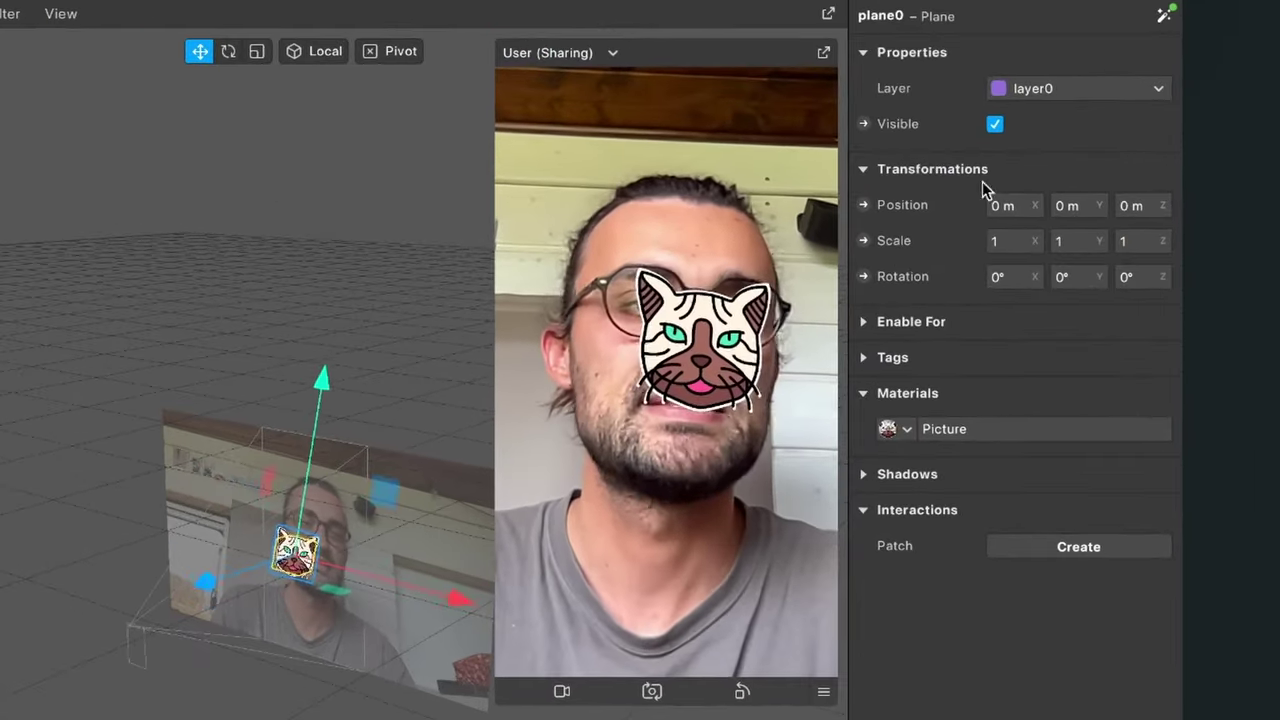
Enlarge the plane by setting its X and Y scale to 3
{"action": "left_click", "coordinate": [1037, 217]}
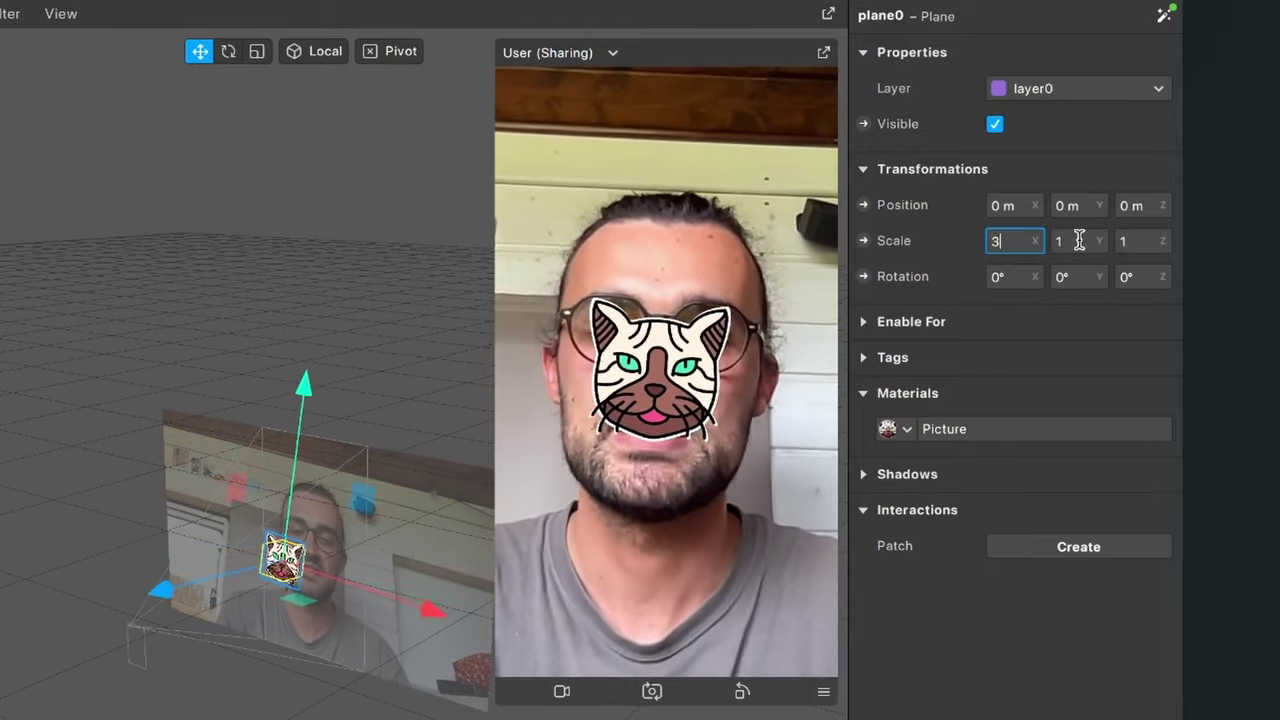
{"action": "type", "text": "3"}
{"action": "left_click", "coordinate": [1079, 240]}
{"action": "type", "text": "3"}
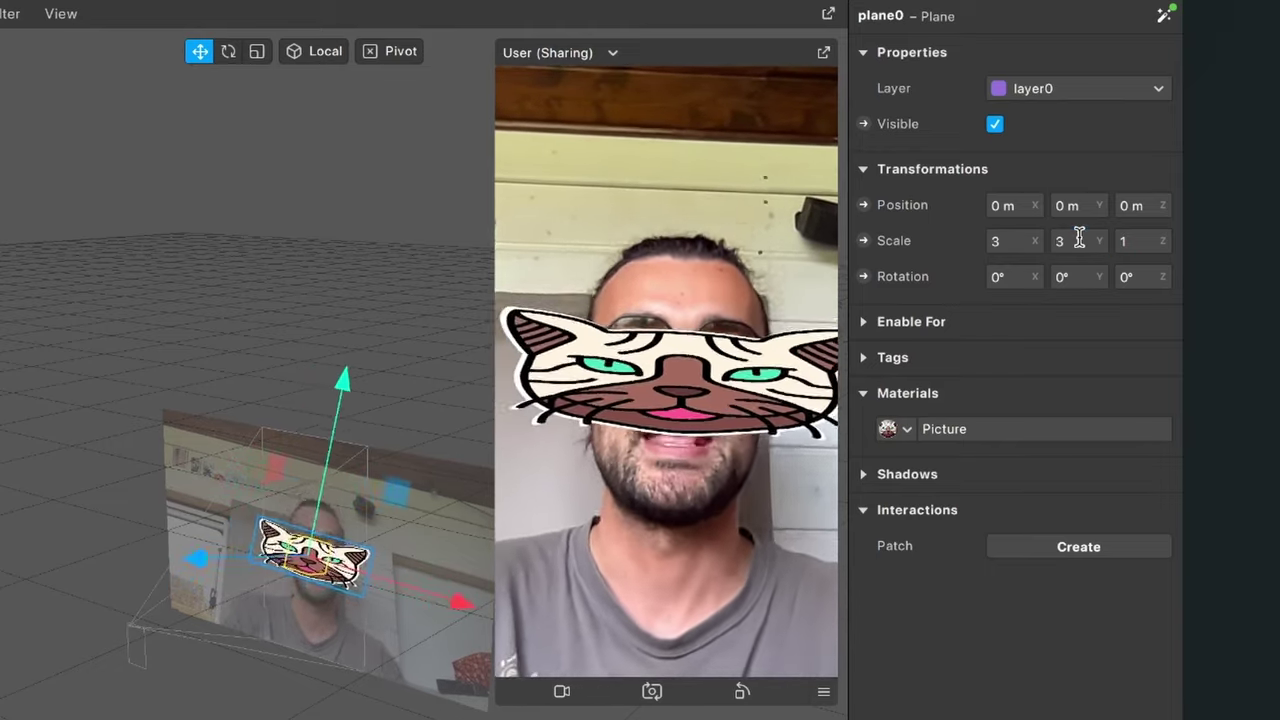
{"action": "key", "text": "Return"}
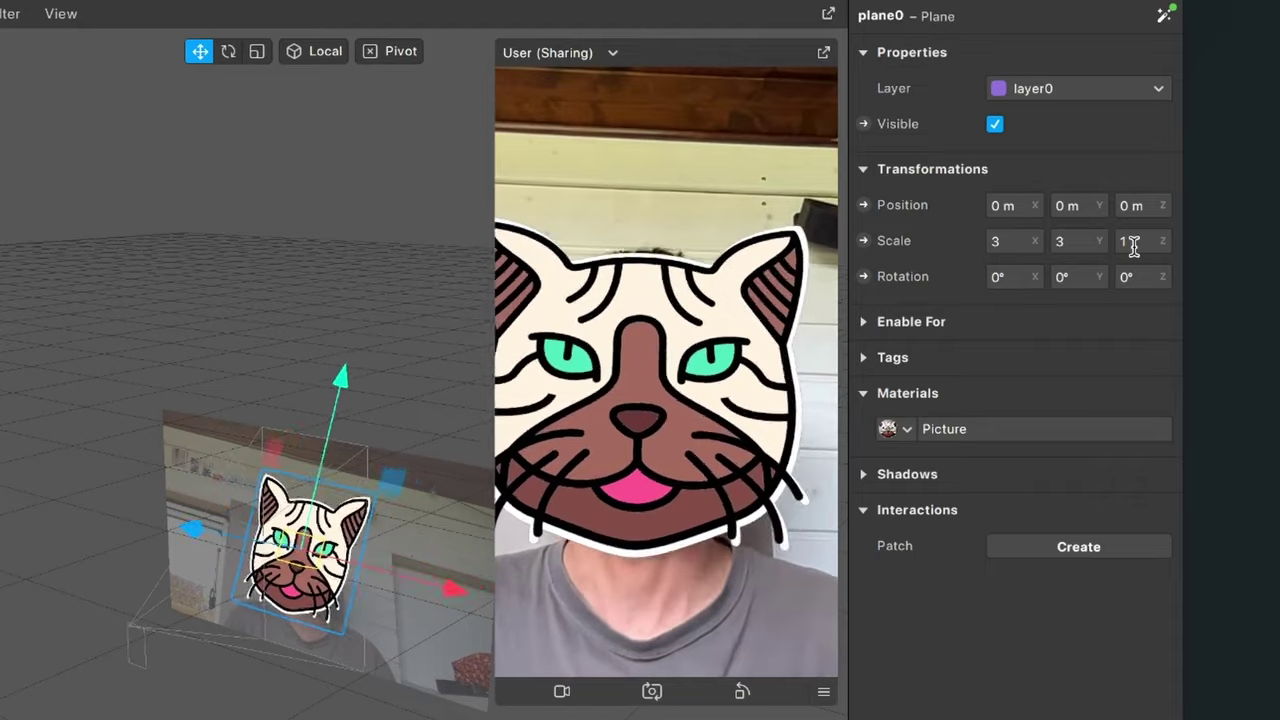
Reset the plane's X and Y scale to 1
{"action": "left_click", "coordinate": [1044, 241]}
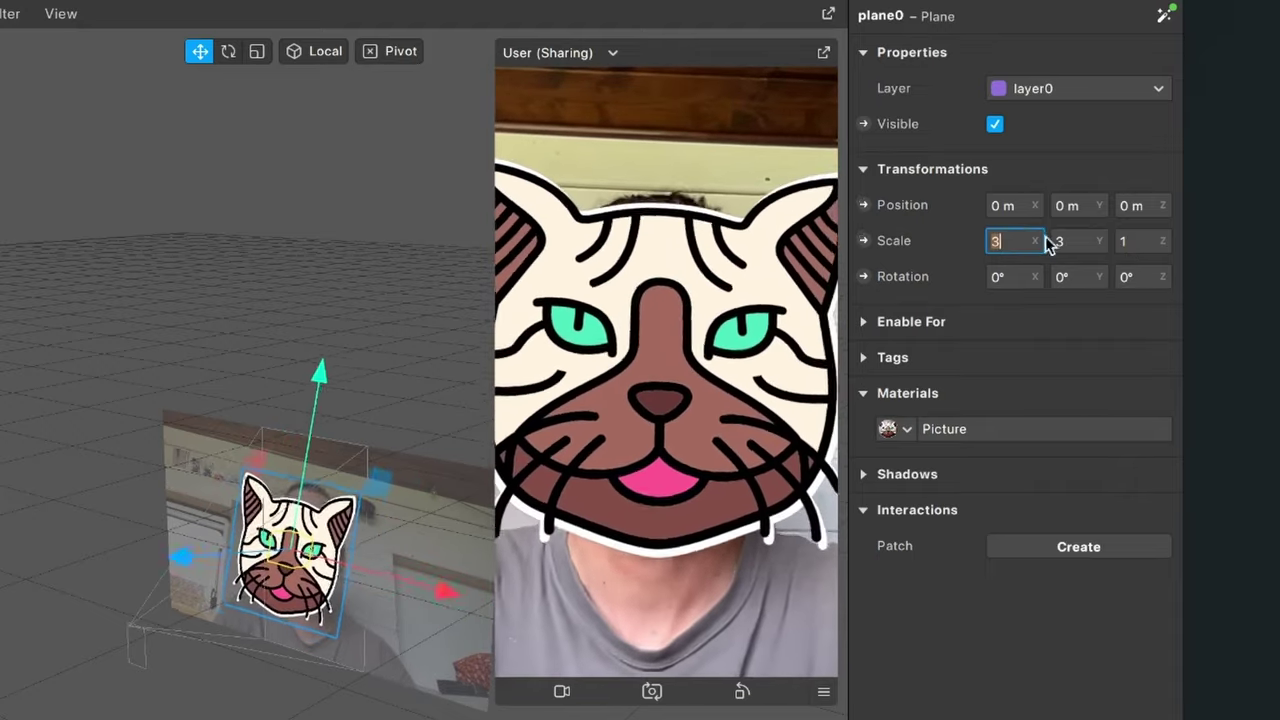
{"action": "key", "text": "BackSpace"}
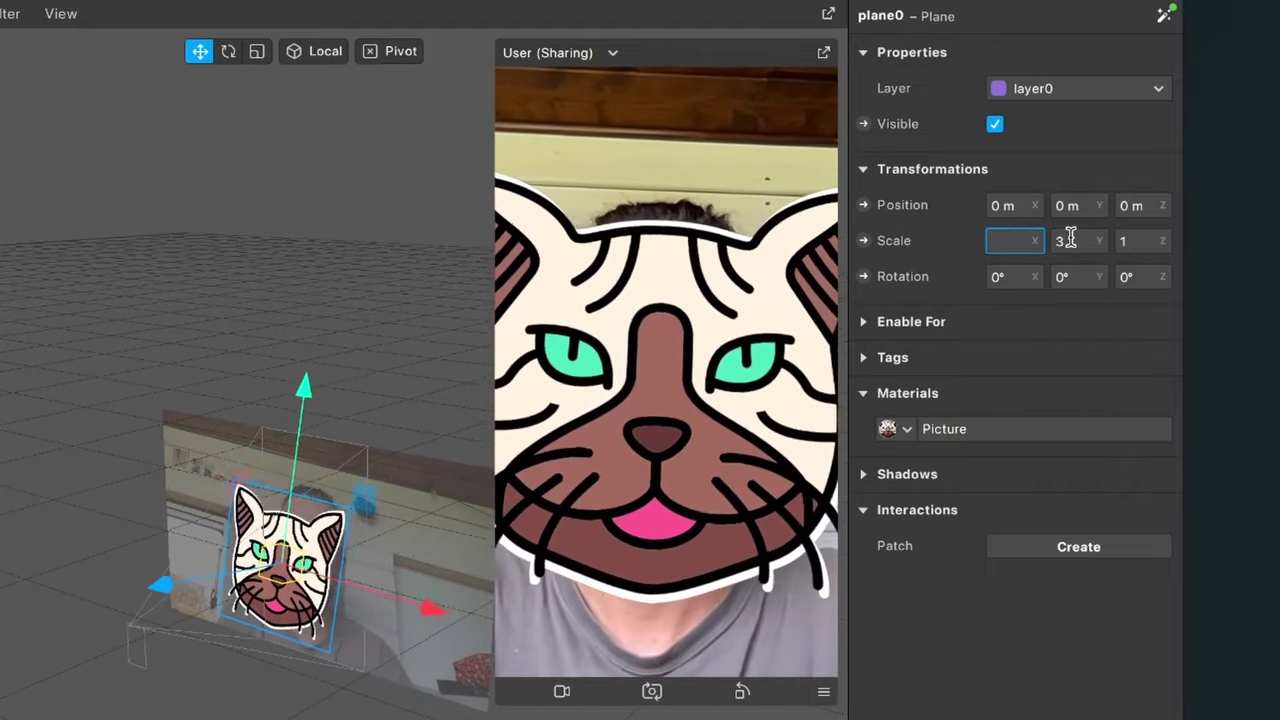
{"action": "type", "text": "1"}
{"action": "key", "text": "Return"}
{"action": "left_click", "coordinate": [1060, 241]}
{"action": "type", "text": "1"}
{"action": "key", "text": "Return"}
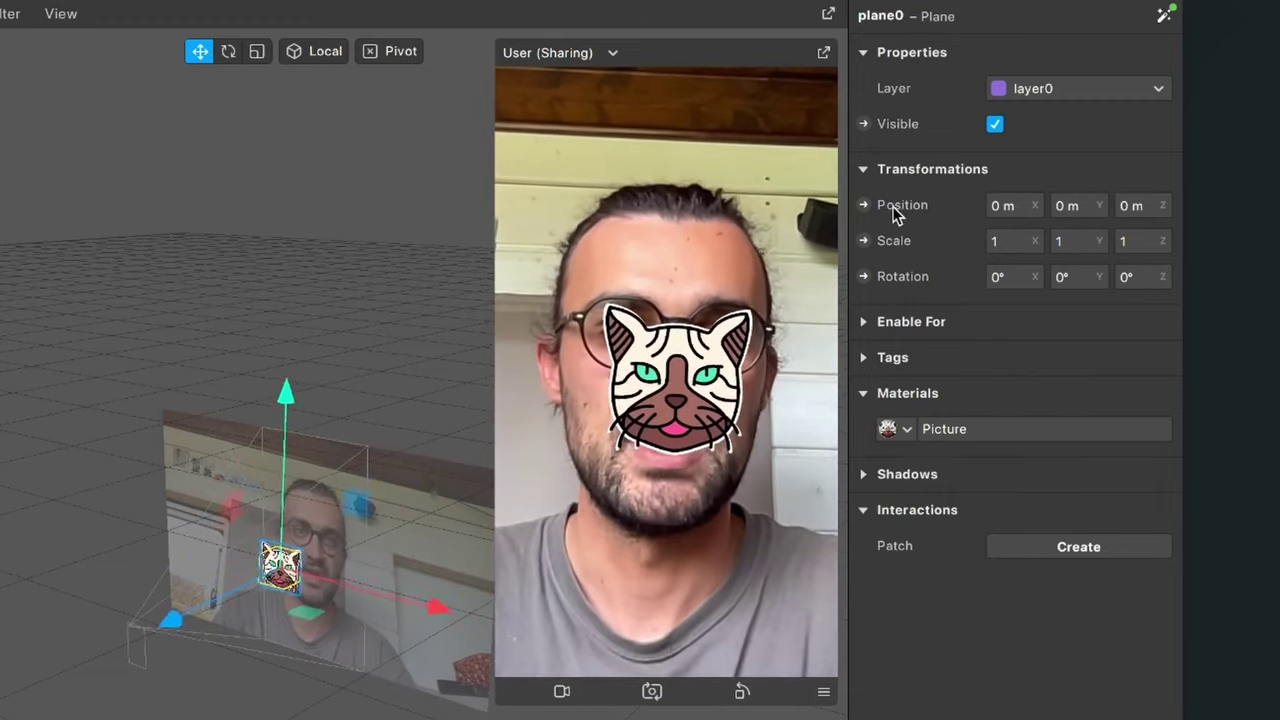
Move the plane up by setting its Y position to 0,12 m
{"action": "left_click", "coordinate": [1063, 206]}
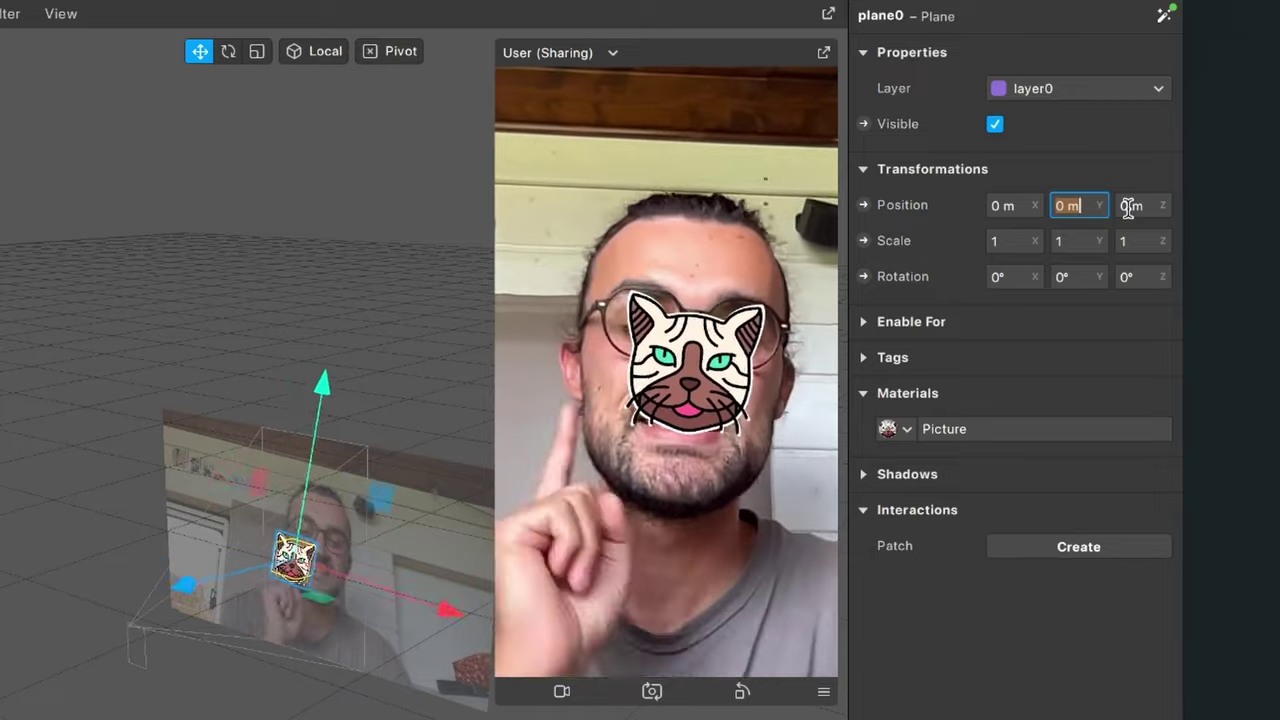
{"action": "type", "text": "0,12"}
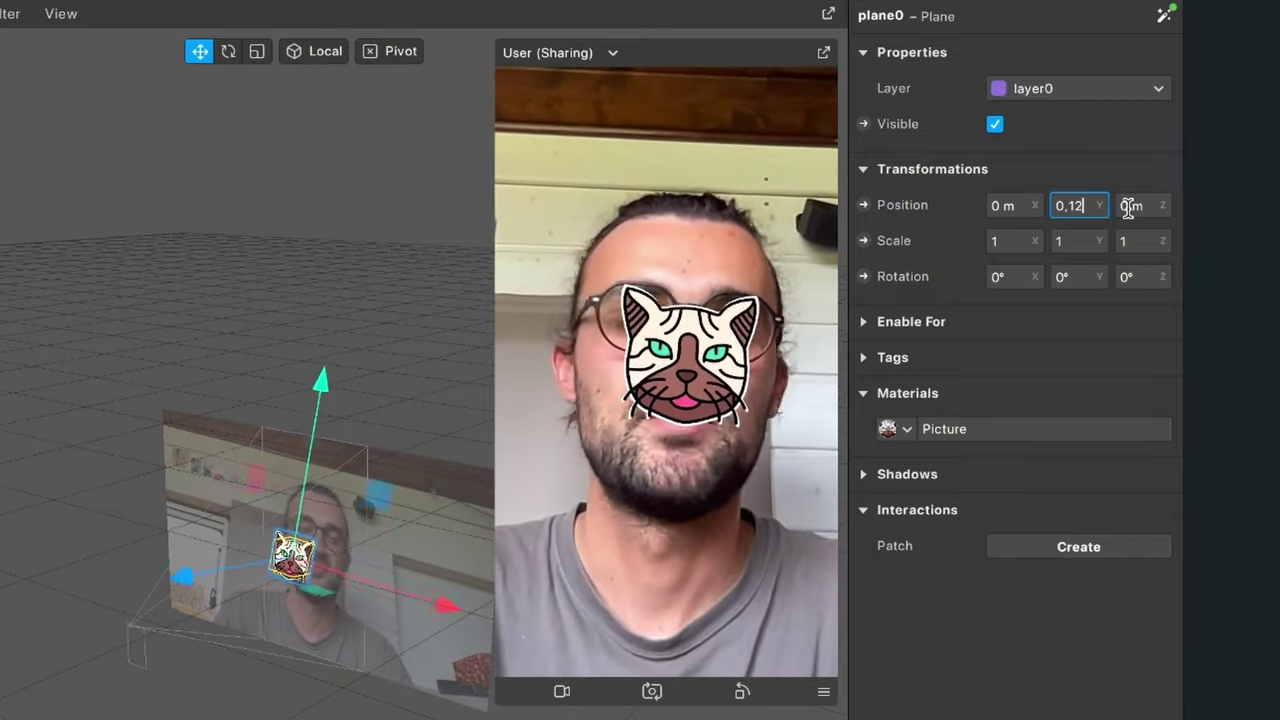
{"action": "key", "text": "Return"}
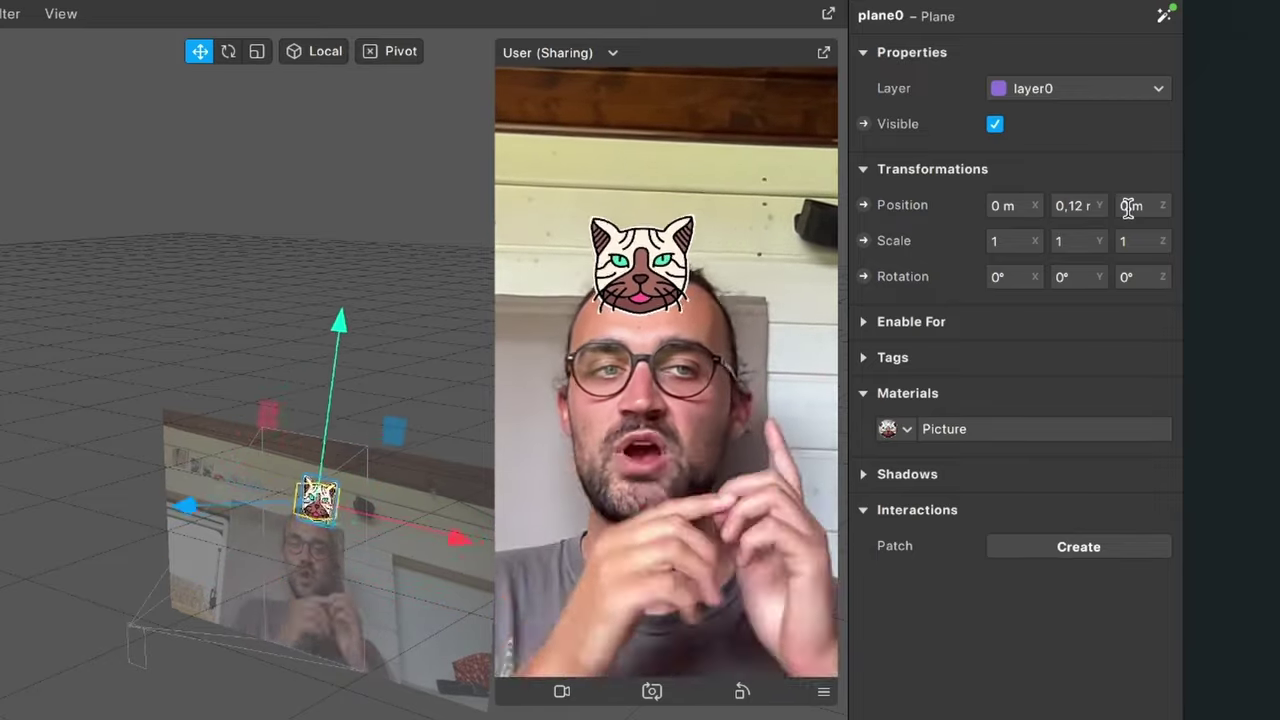